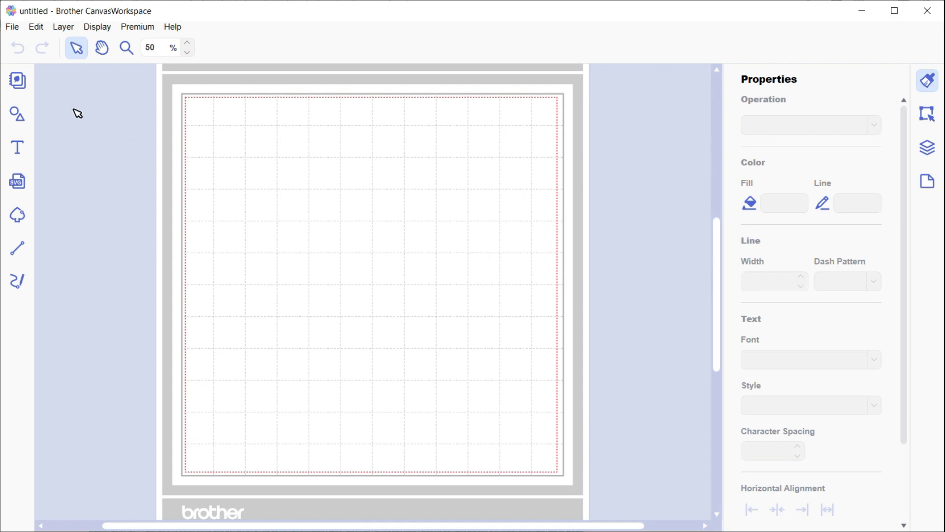
- Add the text 'I Love You' on the mat's upper left in Antique Oakland Bold
click(18, 150)
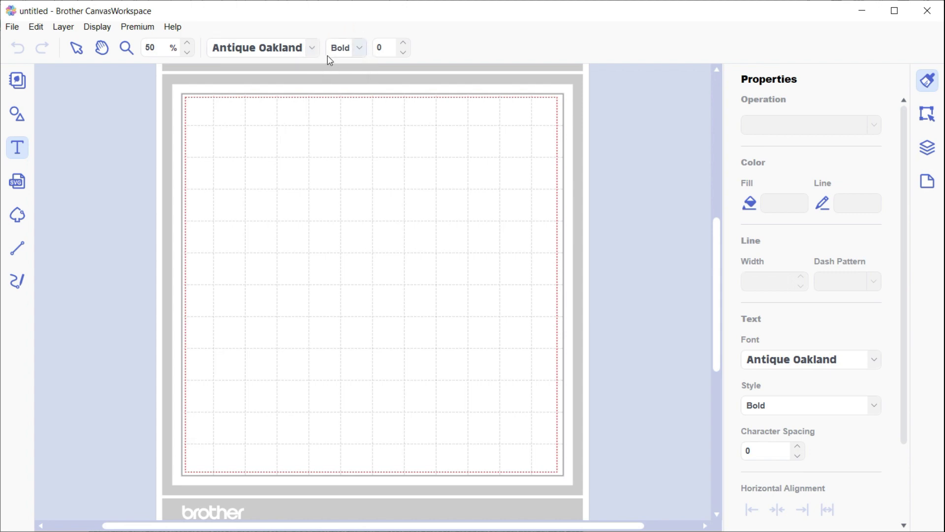
click(361, 51)
click(314, 51)
click(228, 202)
text(I Lov)
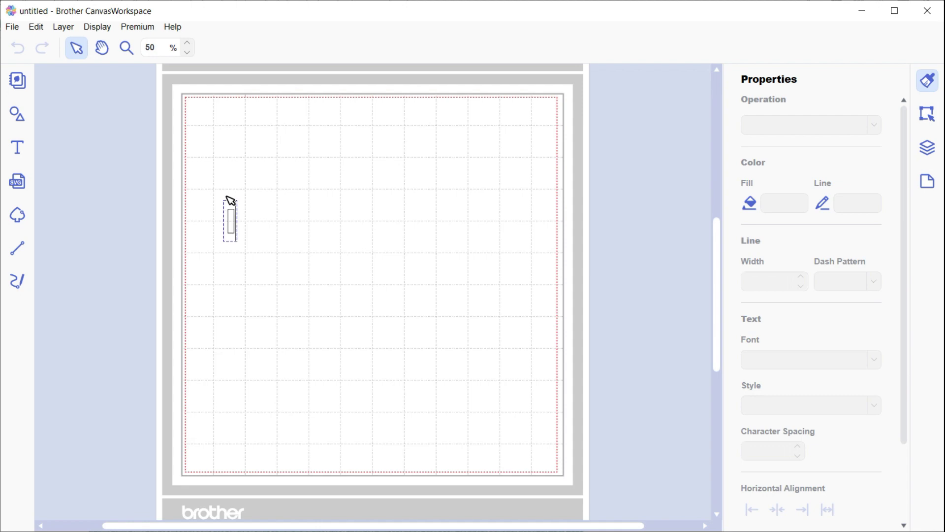
text(e You)
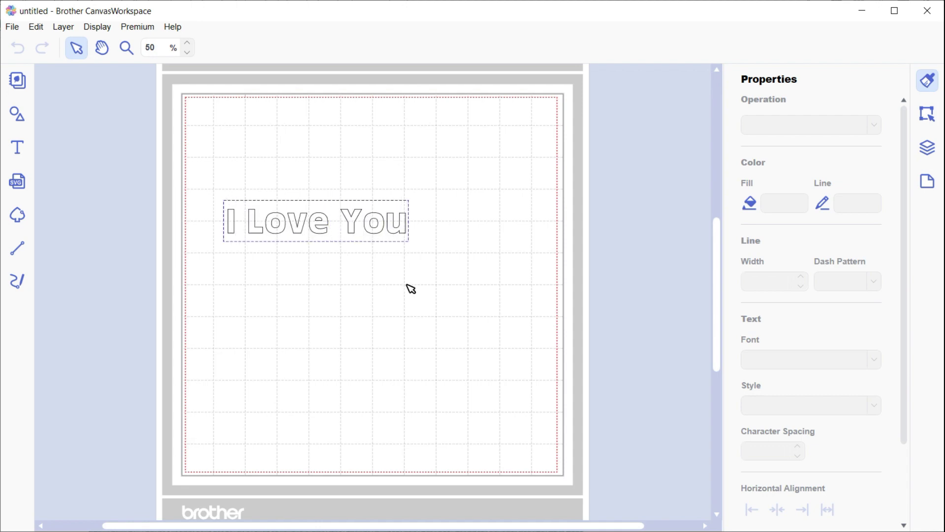
click(411, 288)
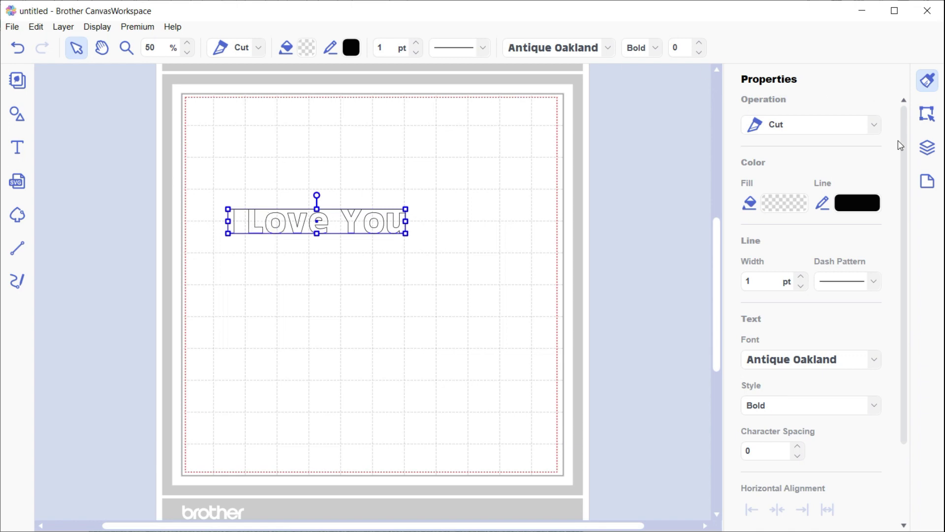
- Switch the 'I Love You' text layer's operation from Cut to Draw in the Layers panel
click(934, 152)
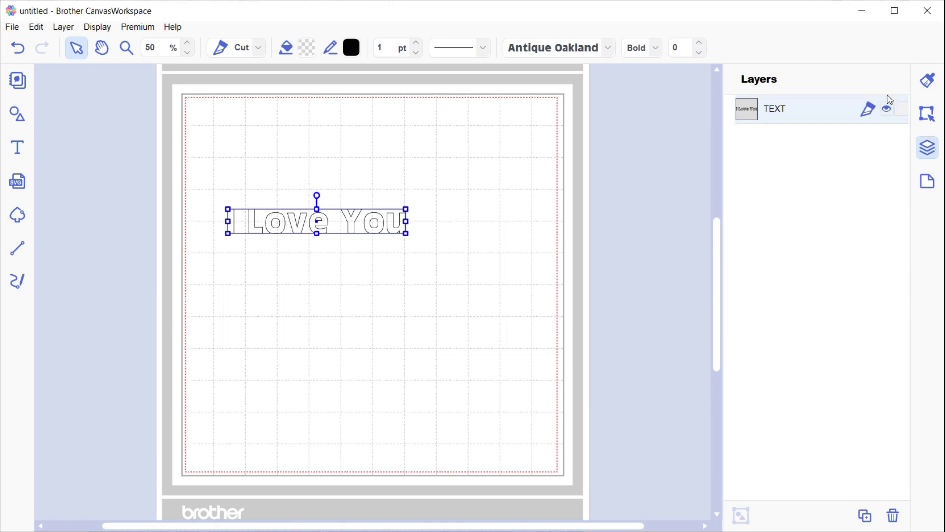
click(870, 109)
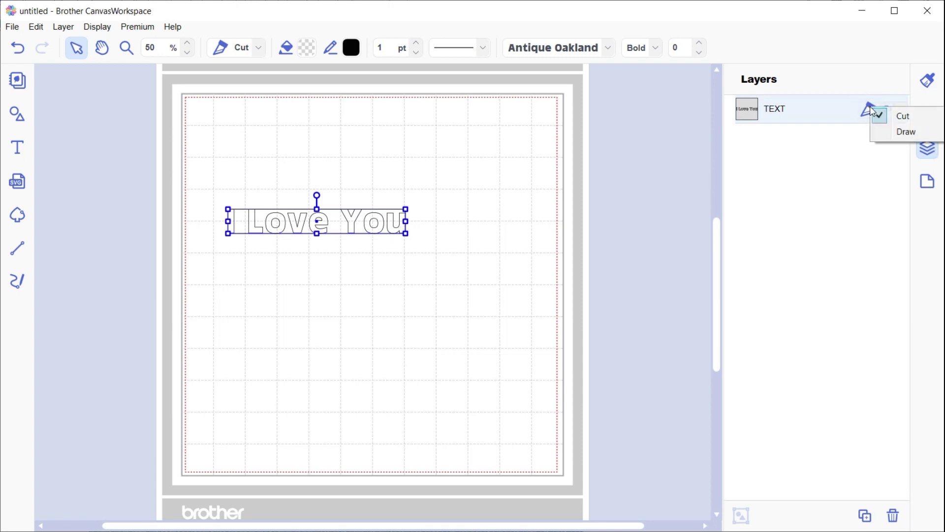
click(903, 133)
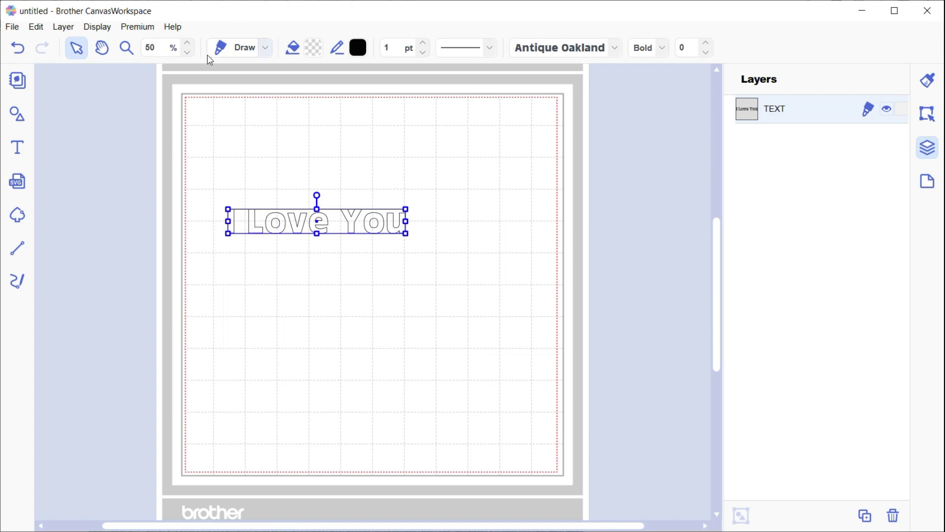
- Zoom in on the 'I Love You' lettering, then back out to 130% to fit the phrase
click(127, 47)
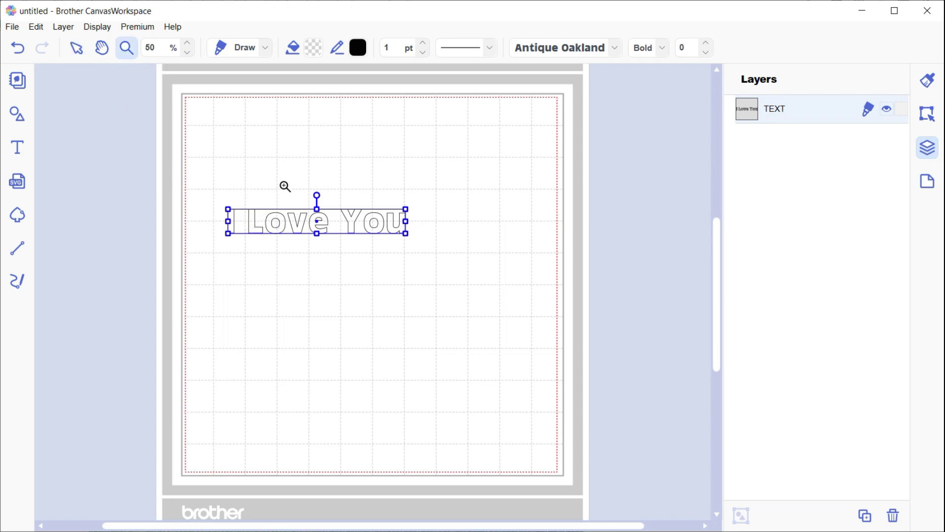
click(307, 223)
click(346, 284)
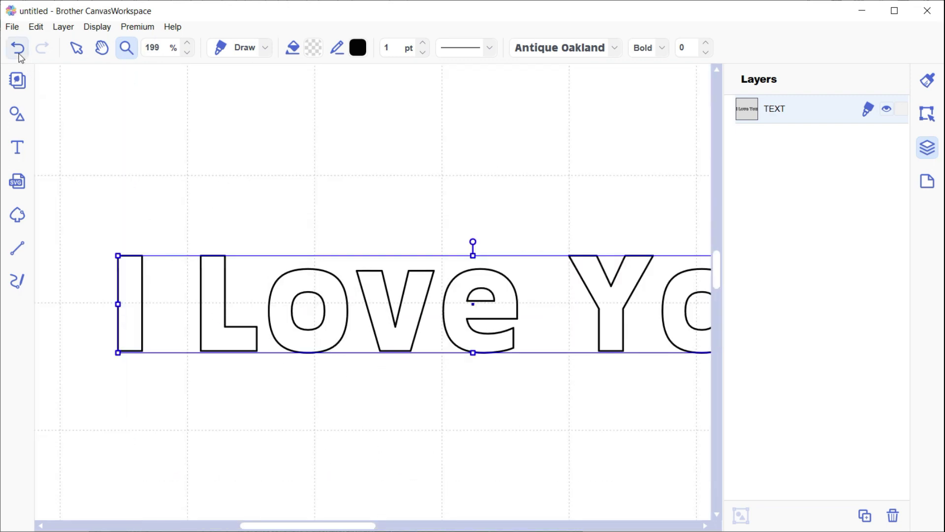
click(76, 47)
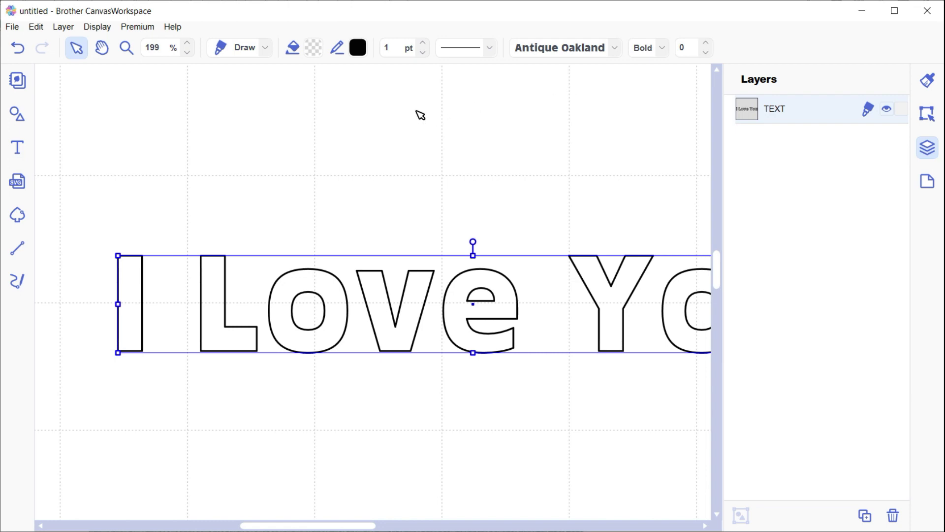
click(188, 53)
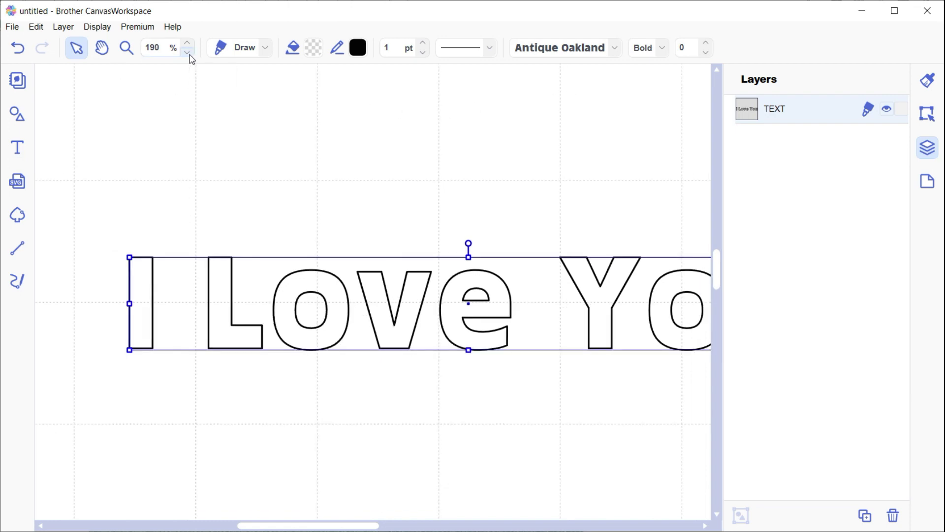
click(188, 52)
click(188, 53)
click(188, 53)
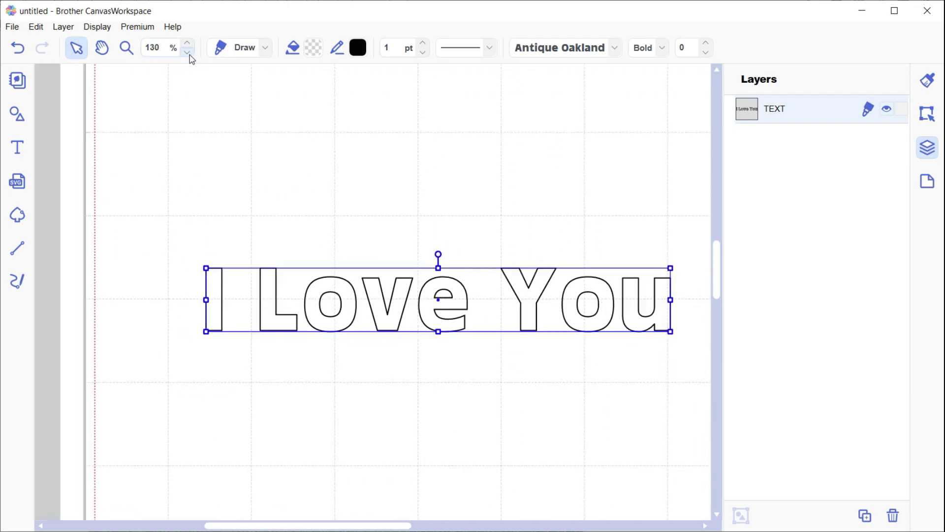
- Change the 'I Love You' text's font to SLF Magnolia Sky
click(617, 49)
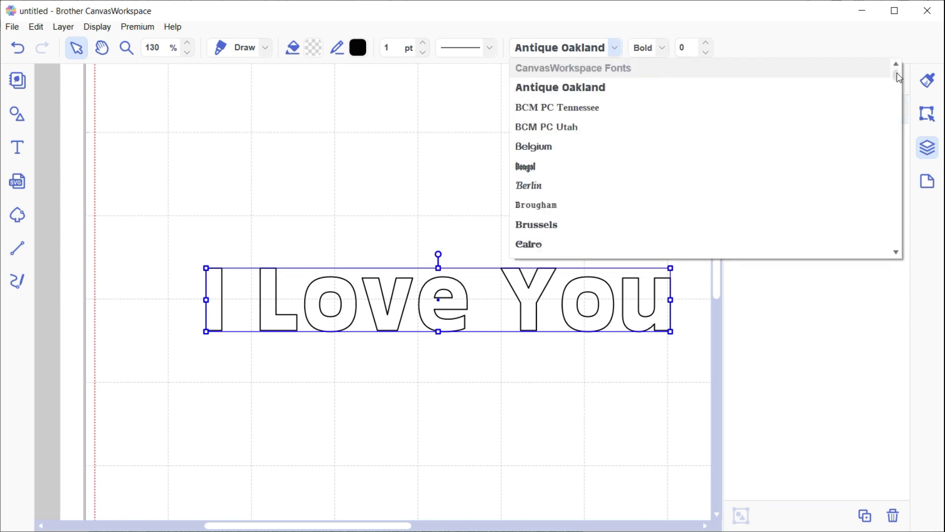
drag(899, 79, 913, 229)
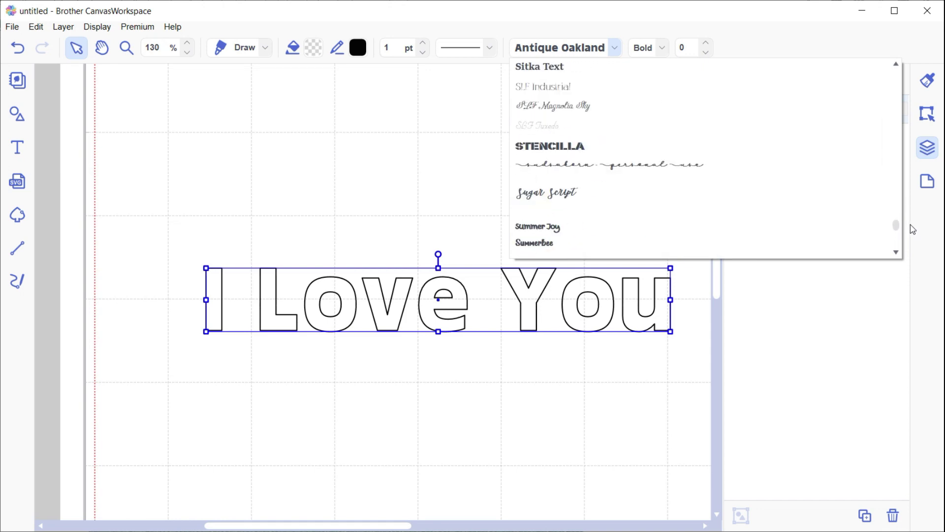
click(643, 115)
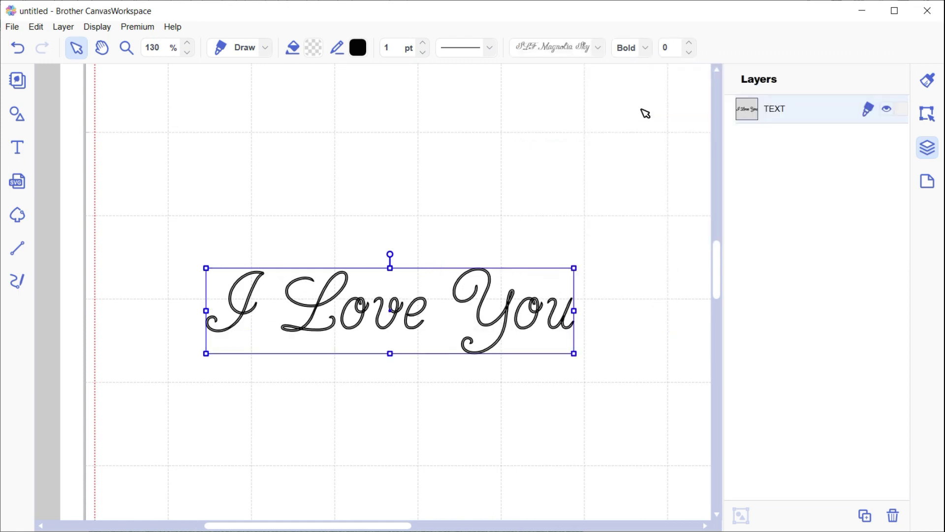
- Magnify the script letters to inspect their double outlines, then zoom out to 240%
click(126, 48)
click(260, 285)
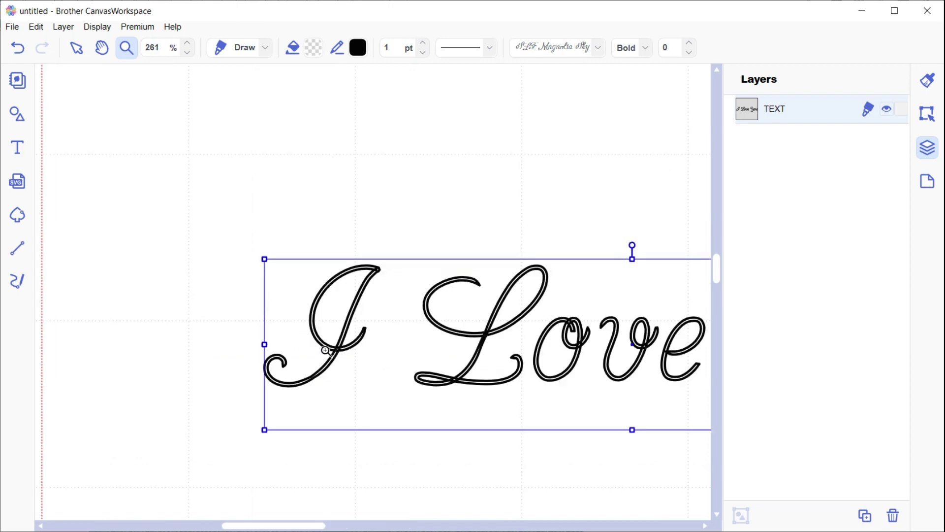
click(369, 352)
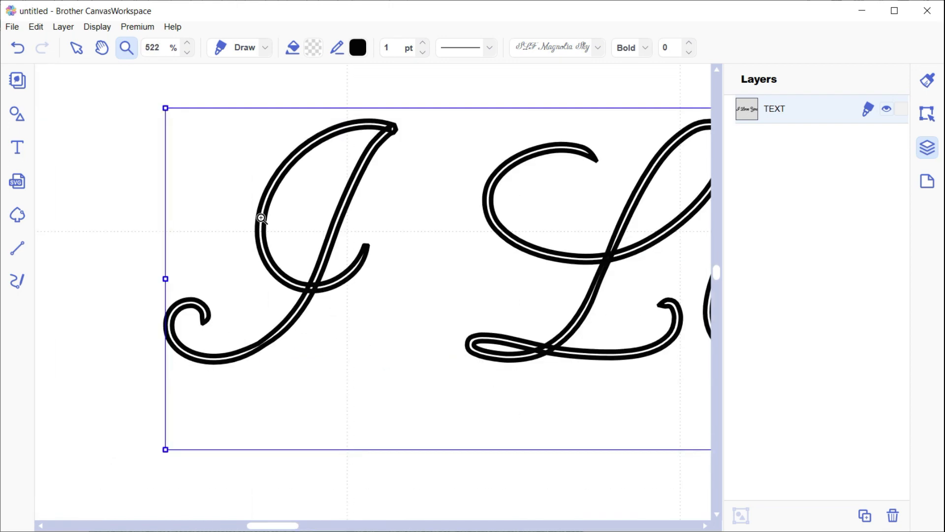
click(78, 49)
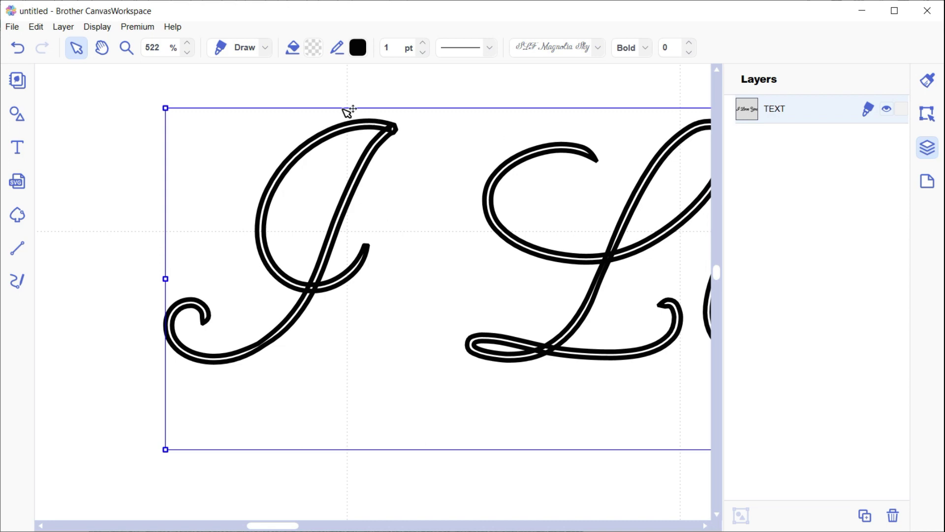
click(187, 52)
click(188, 52)
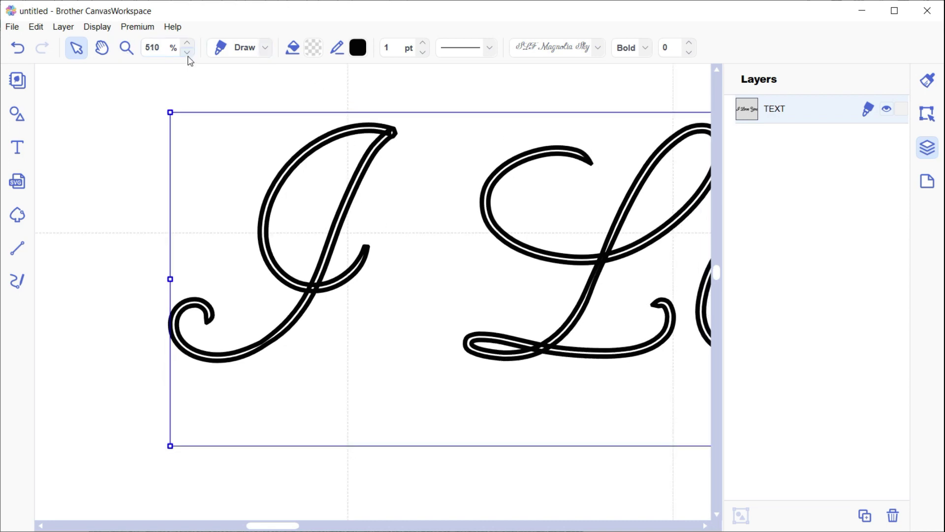
click(187, 52)
click(188, 52)
drag(282, 525, 326, 525)
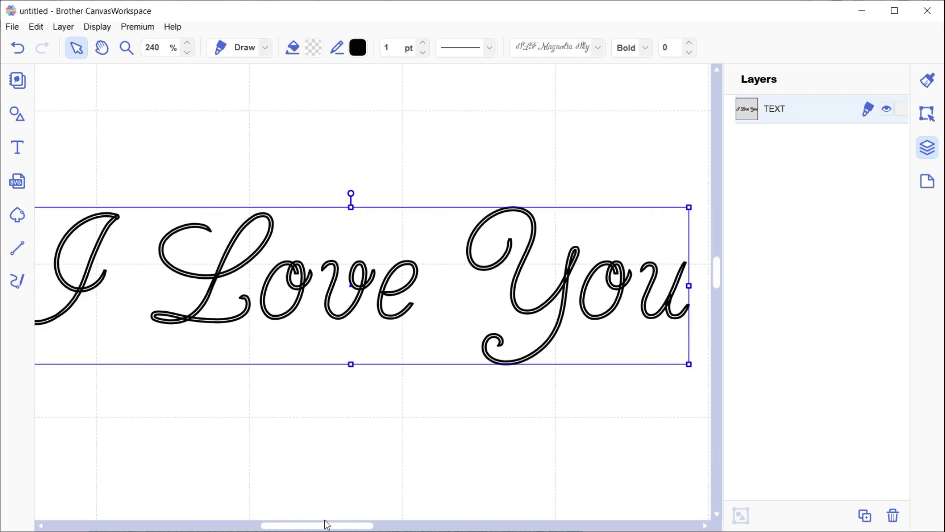
click(646, 48)
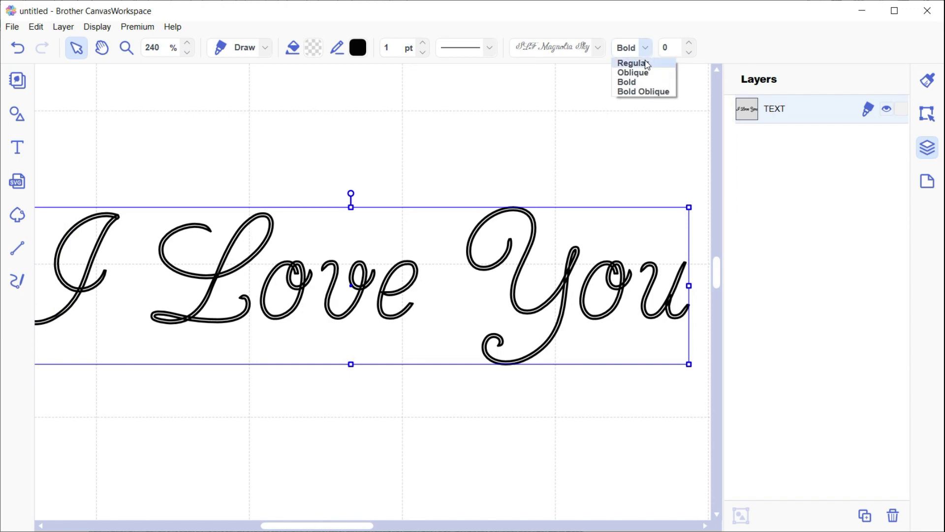
- Set the script text to Regular style and zoom in on the single-stroke letter L
click(632, 63)
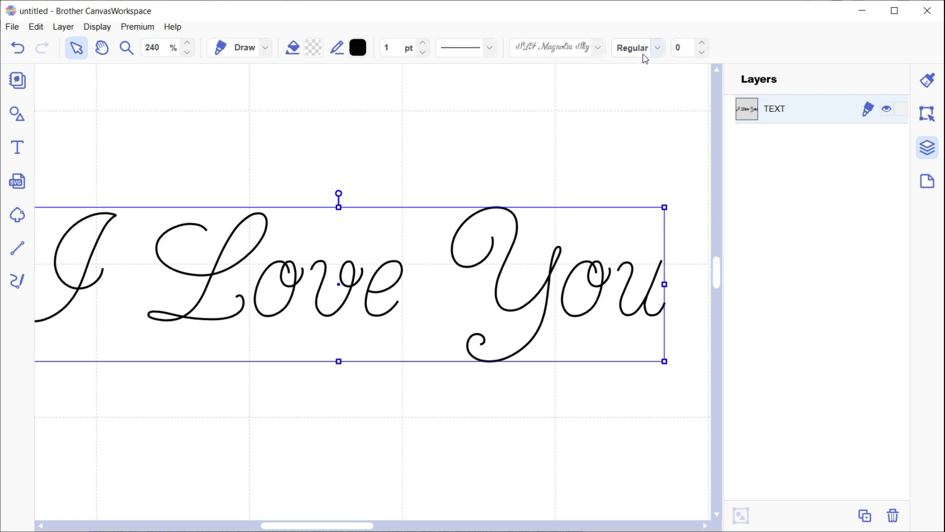
click(127, 48)
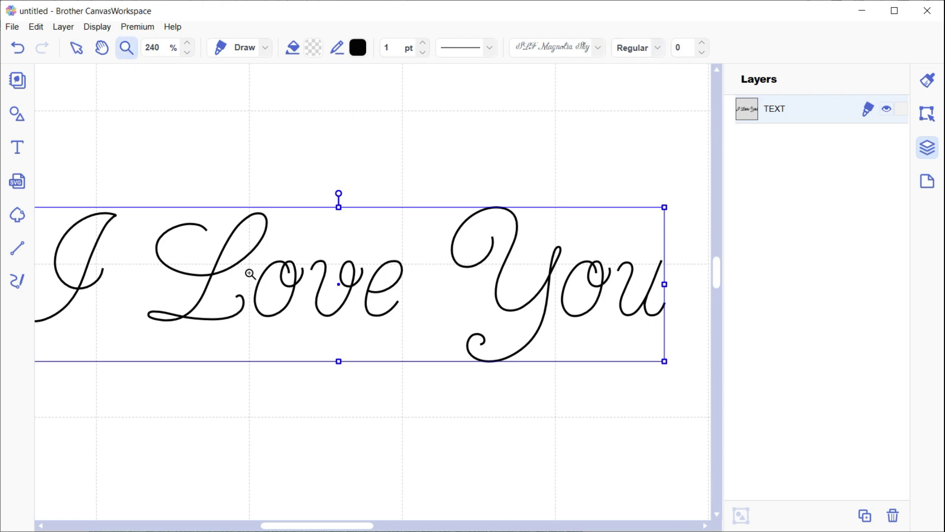
click(275, 293)
click(299, 308)
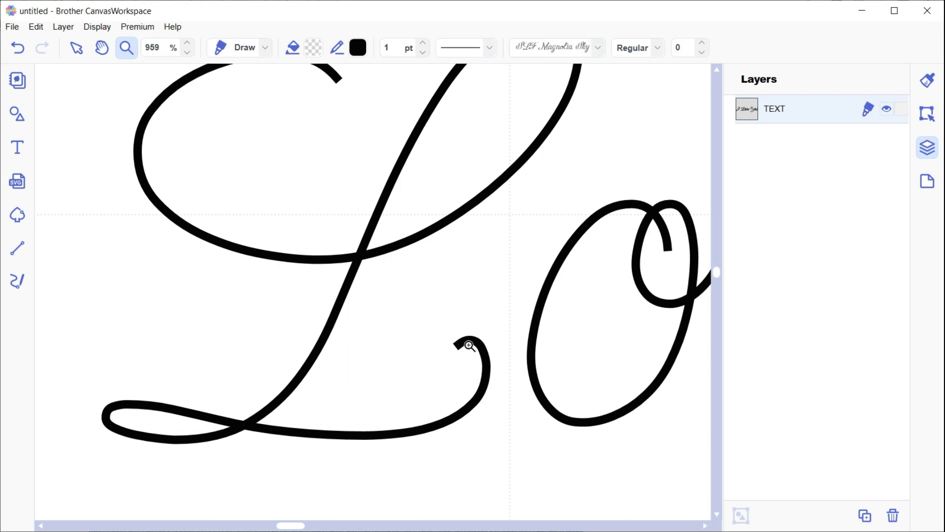
- Undo the Regular style change and zoom out to 150% to show the whole phrase
click(15, 51)
click(187, 53)
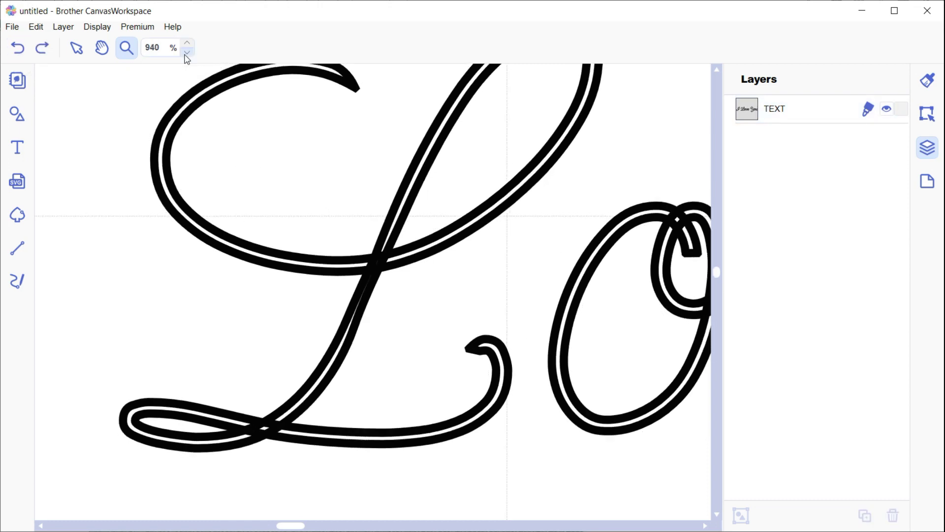
click(187, 52)
click(187, 52)
click(187, 52)
click(187, 52)
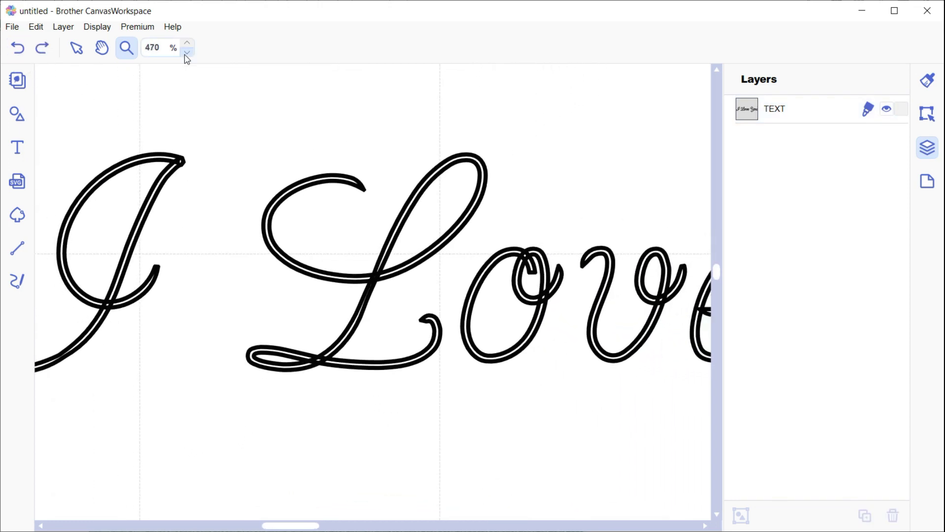
click(187, 52)
click(187, 52)
click(187, 53)
click(187, 52)
click(187, 52)
click(187, 52)
click(187, 52)
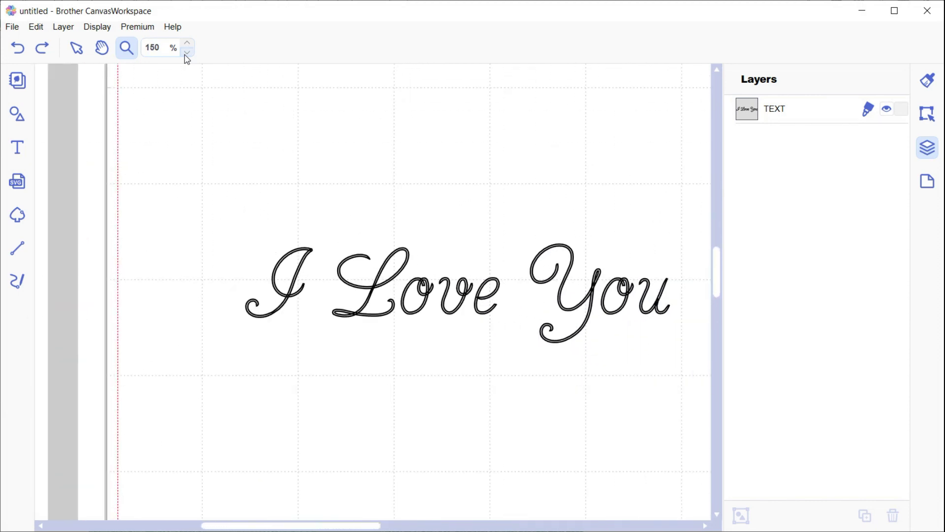
- Activate the Text tool preset to SLF Magnolia Sky Regular with 0 character spacing
click(21, 150)
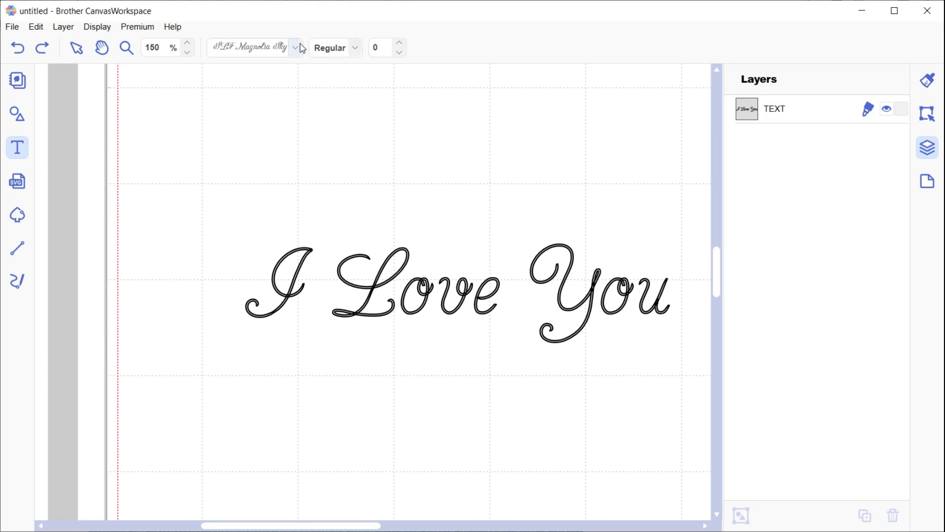
click(354, 49)
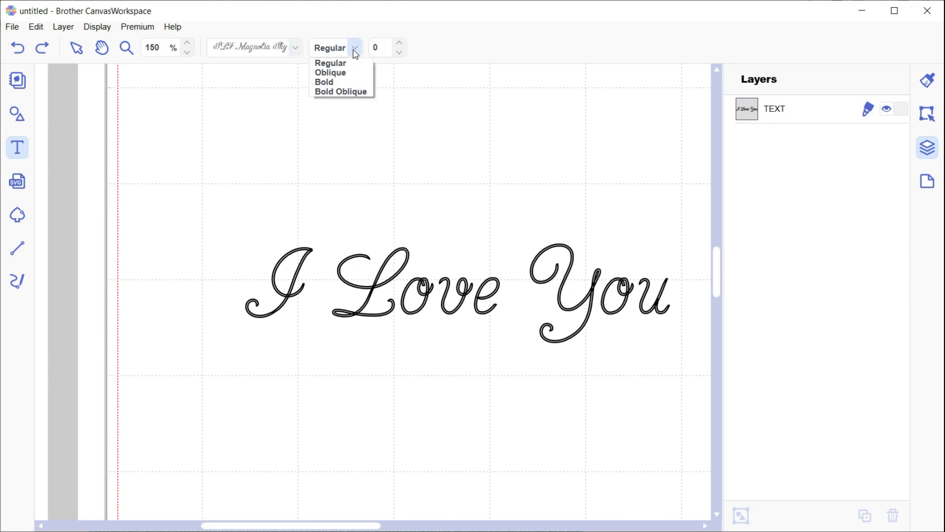
click(355, 49)
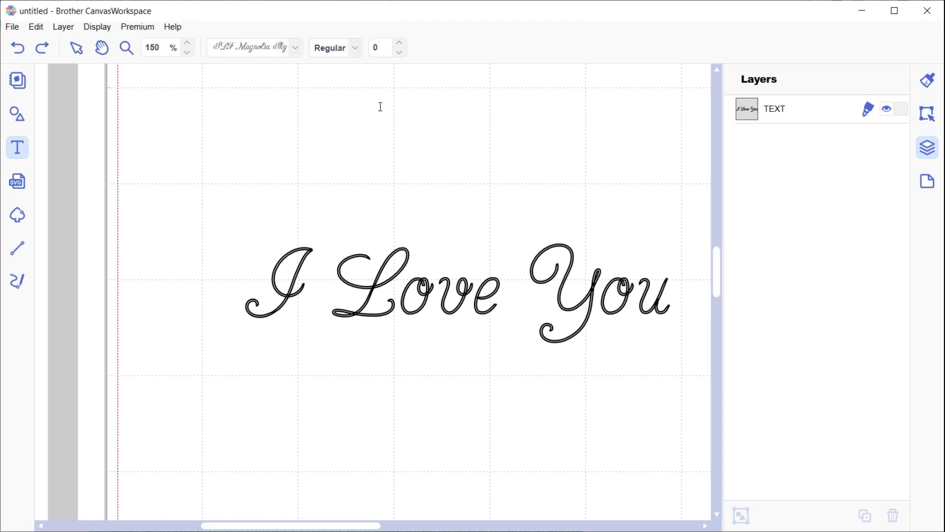
- Add a second 'I Love you' line in SLF Magnolia Sky Regular above the original
click(277, 155)
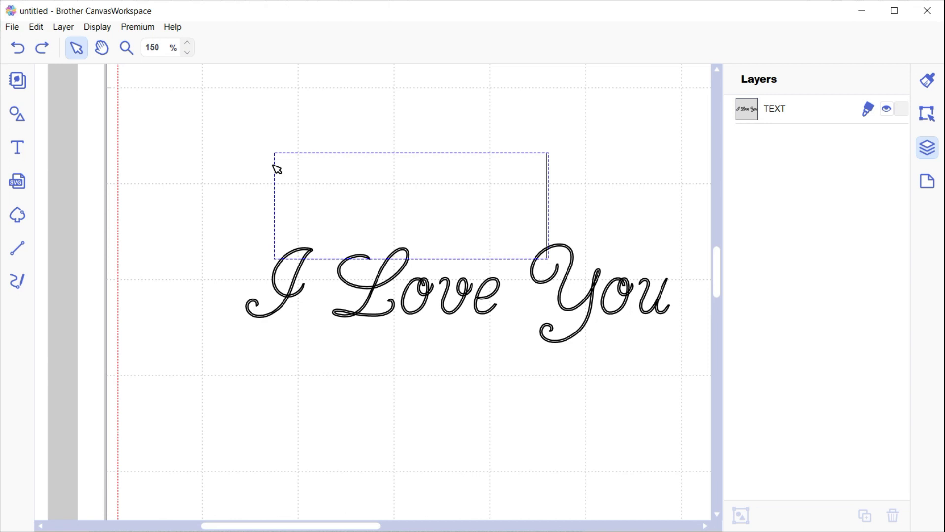
text(/)
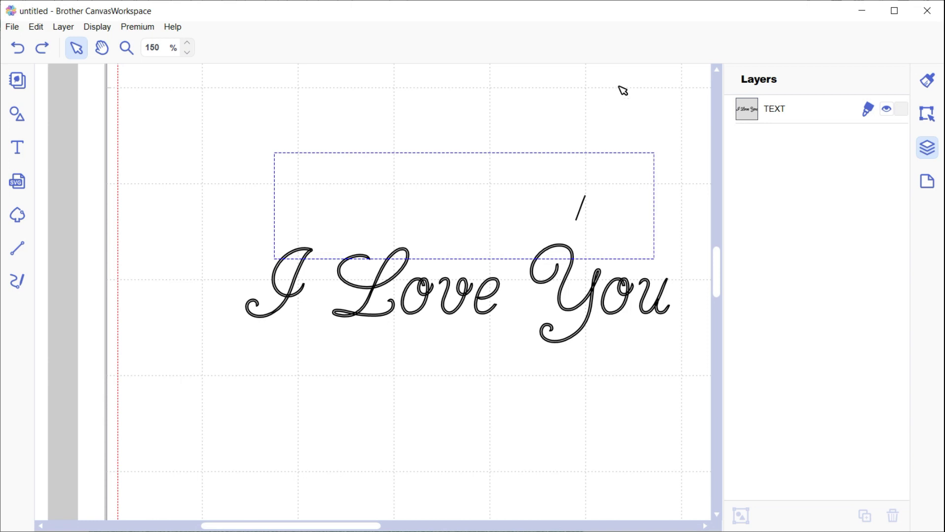
click(639, 116)
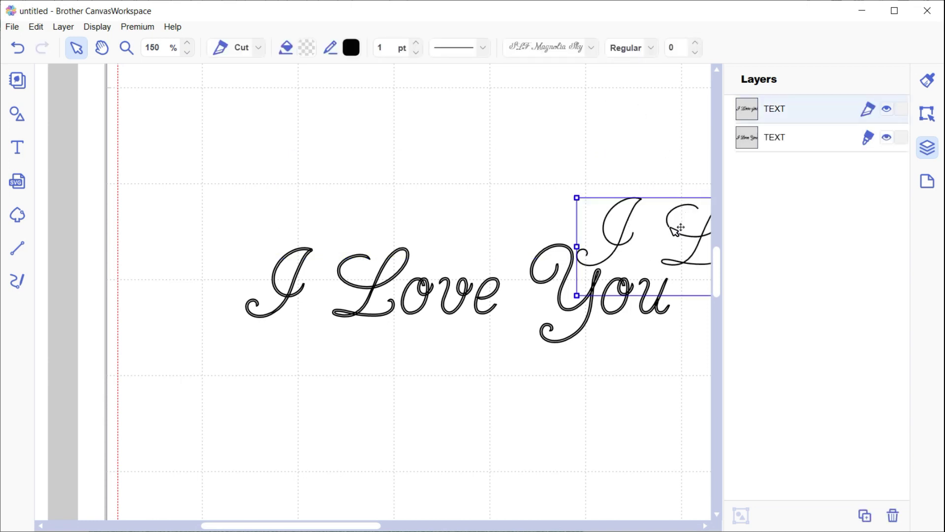
drag(675, 230, 340, 146)
click(659, 187)
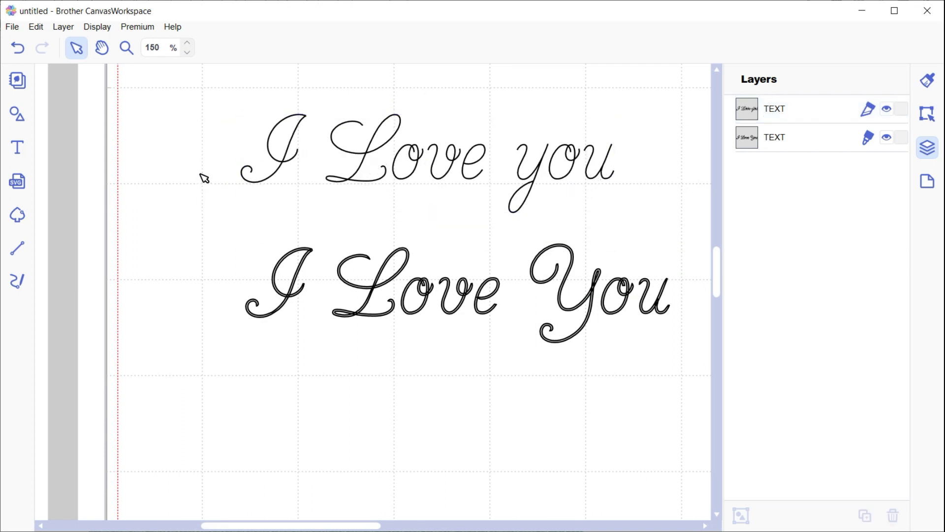
- Add a third 'I Love You' line in the Belgium font near the page bottom
click(20, 154)
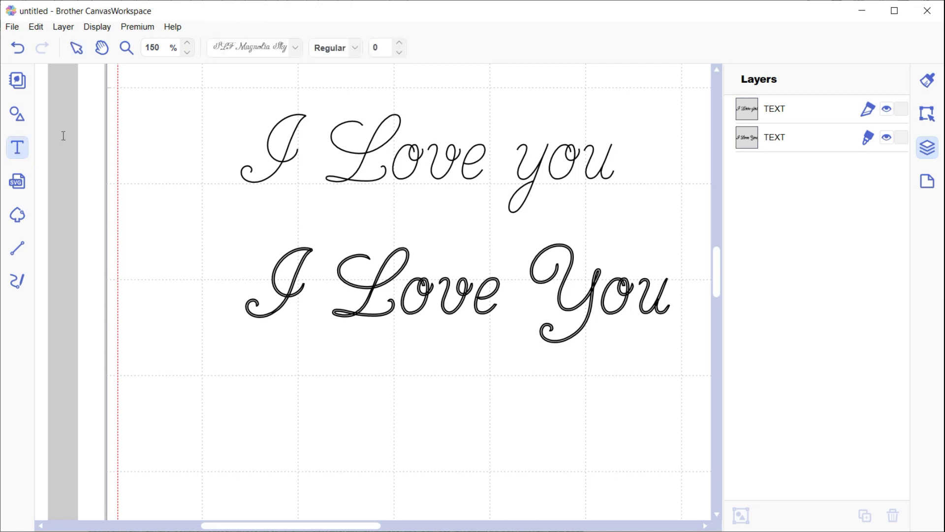
click(296, 48)
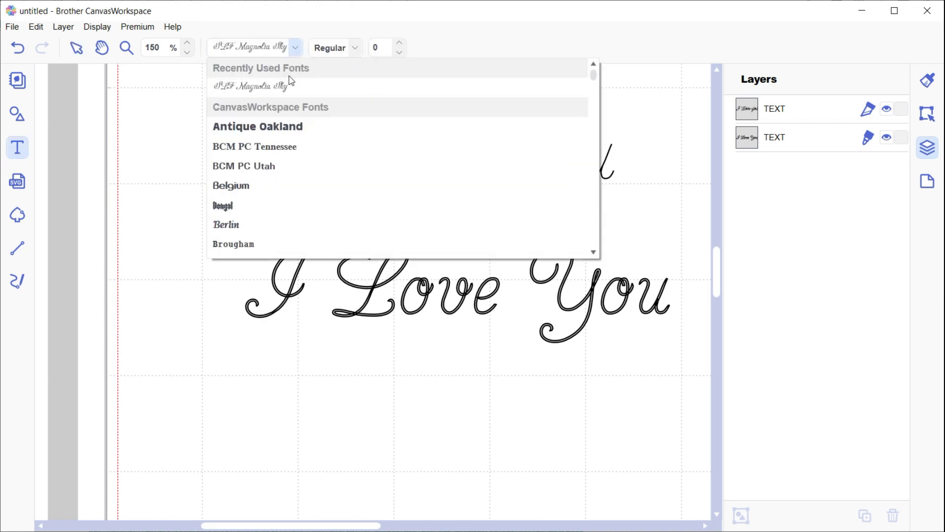
click(263, 189)
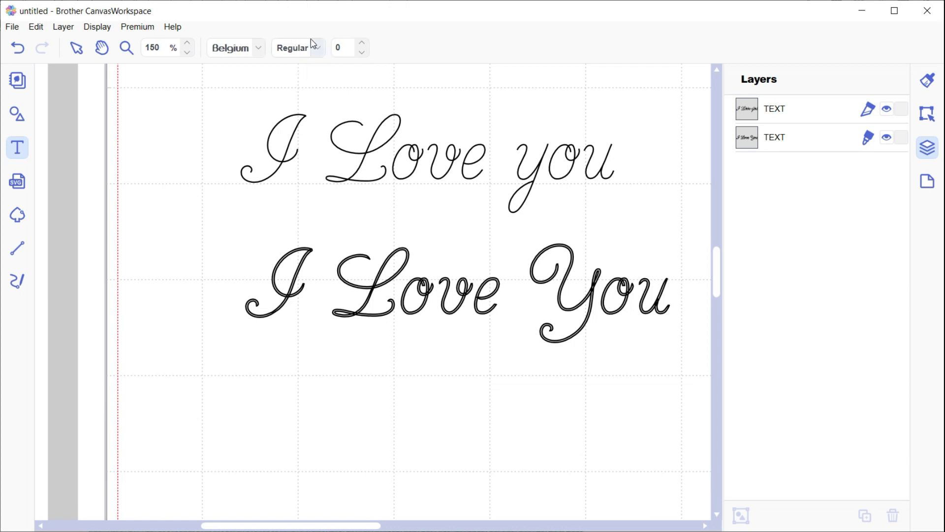
click(319, 52)
click(321, 53)
click(209, 405)
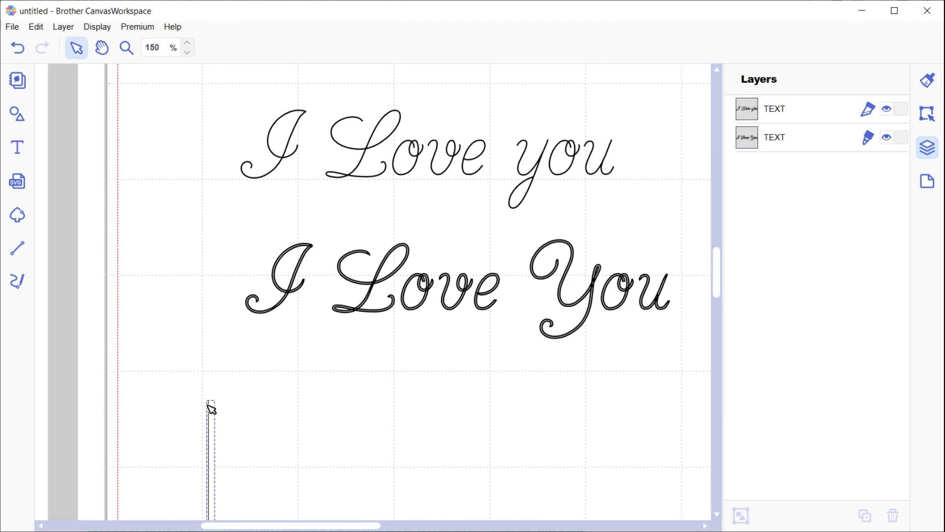
text(I Love You)
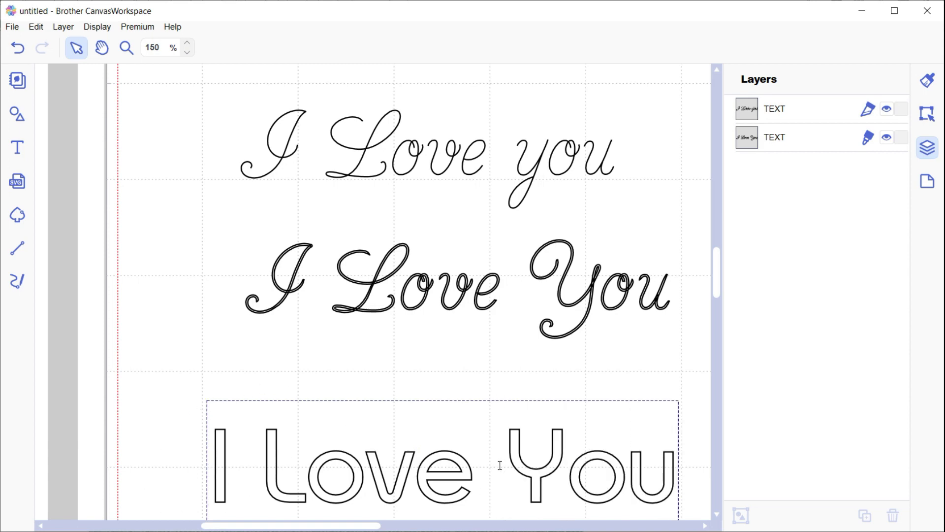
- Change the bottom line to SLF Magnolia Sky and move it up beneath the other two
click(369, 384)
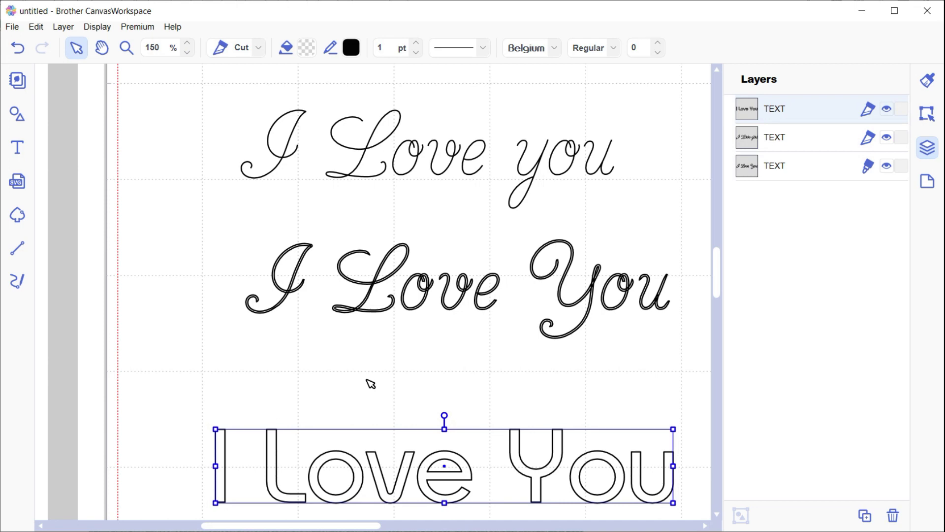
click(554, 49)
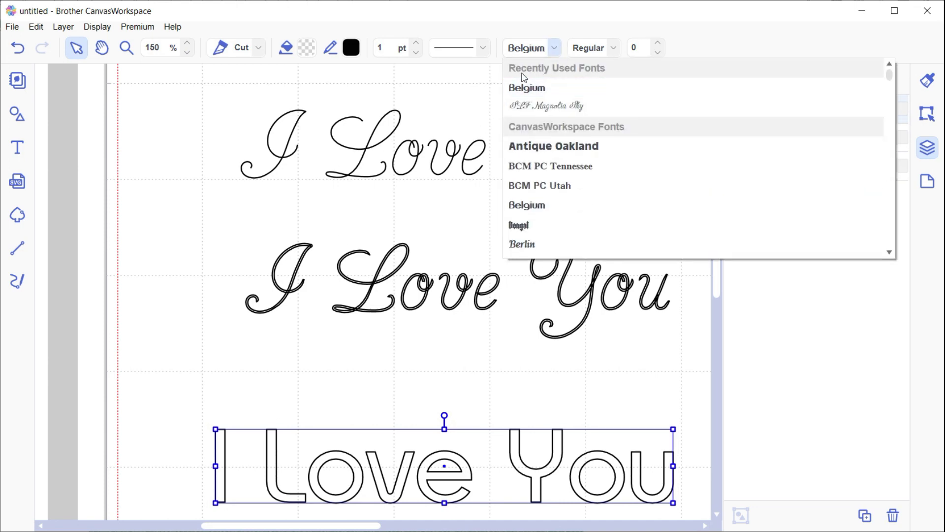
click(557, 108)
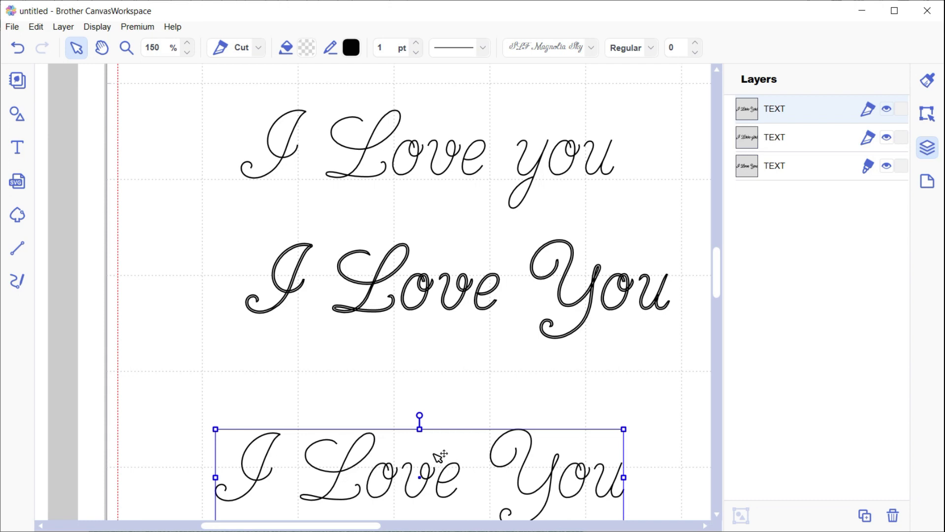
drag(437, 456, 424, 407)
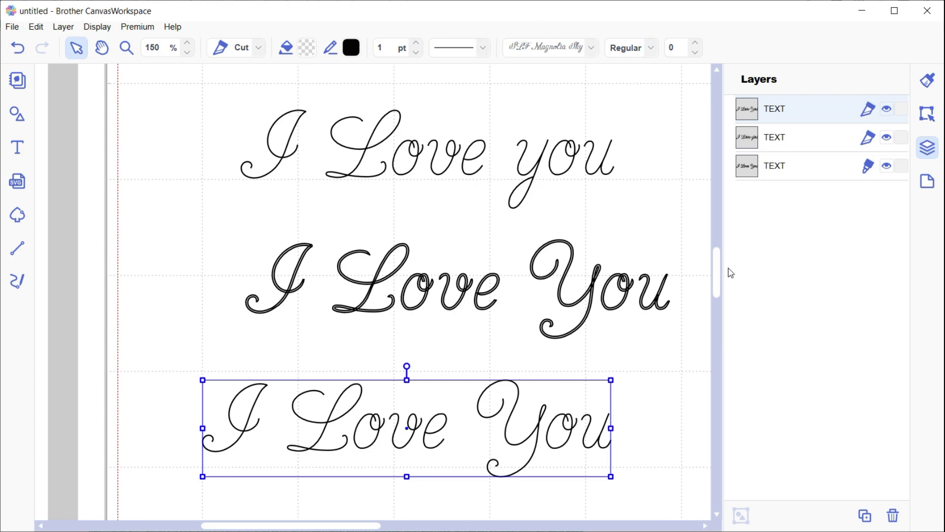
scroll(718, 266, down, 3)
- Place a new text box below the third line and paste 'I Love You' as the fourth line
scroll(715, 270, up, 2)
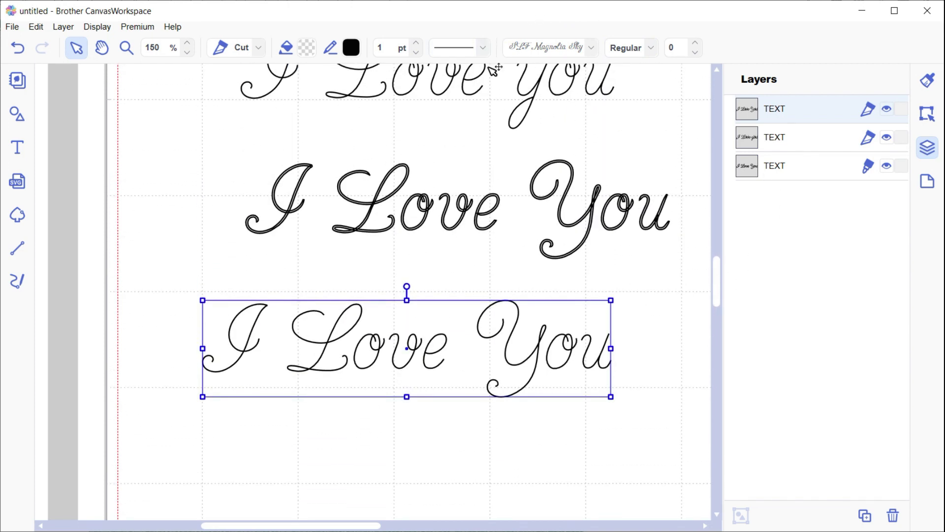
click(223, 449)
click(17, 147)
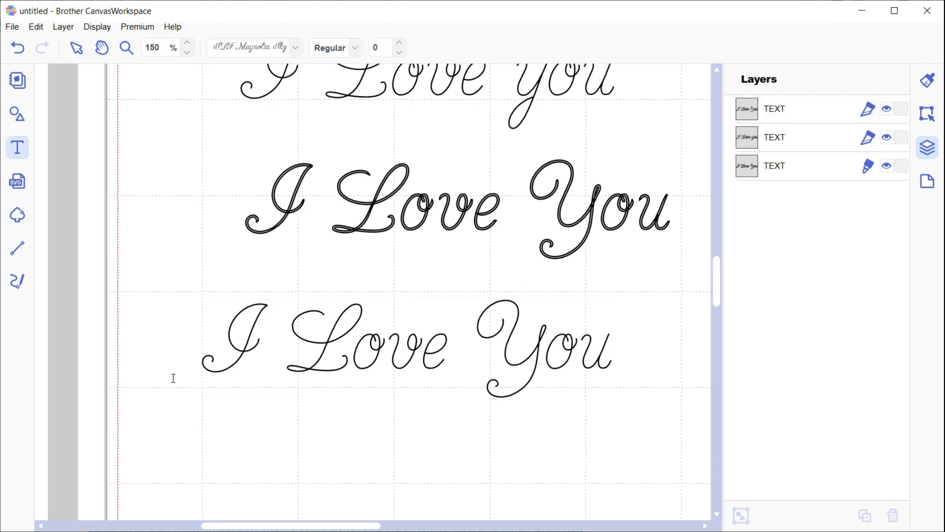
click(229, 454)
key(Escape)
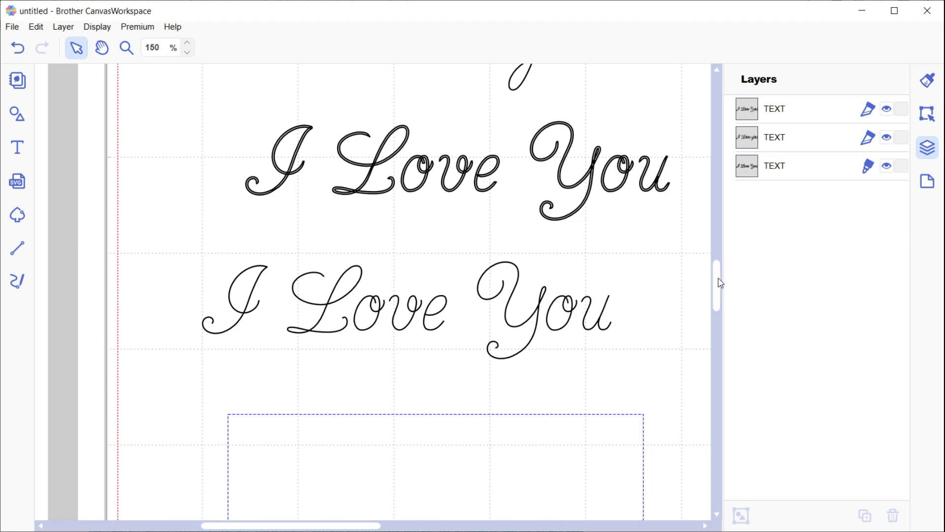
drag(717, 281, 720, 296)
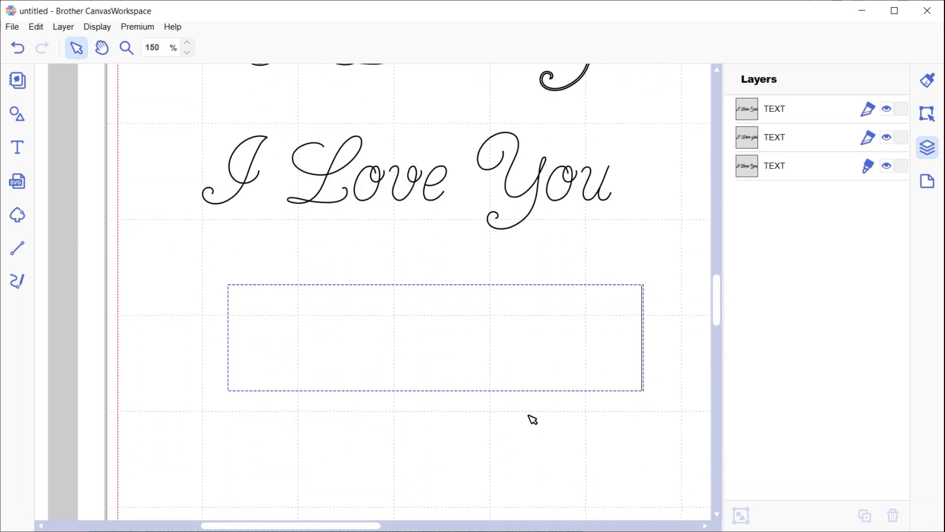
key(ctrl+v)
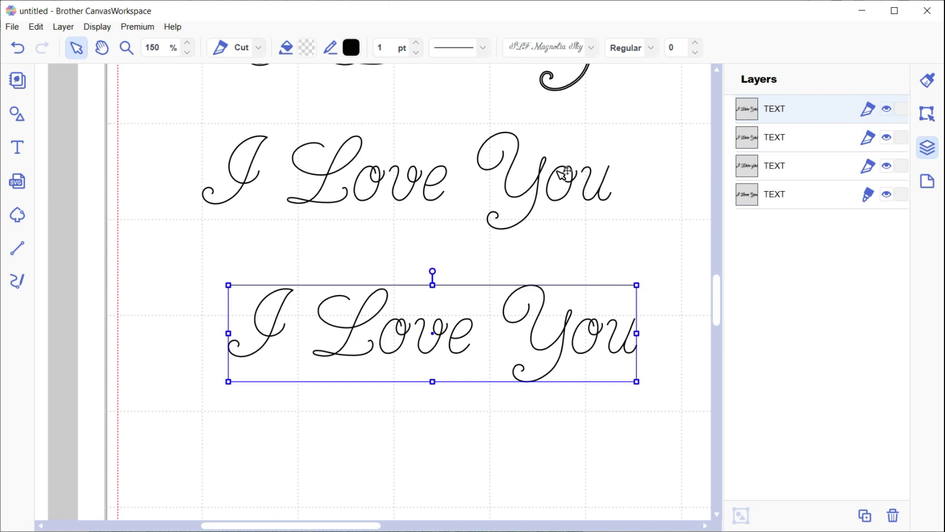
click(593, 55)
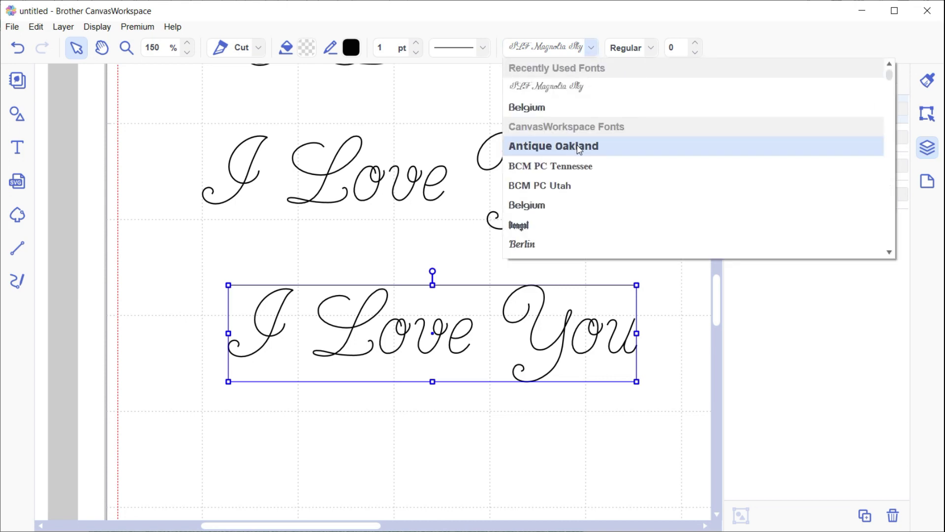
click(419, 229)
scroll(715, 275, up, 5)
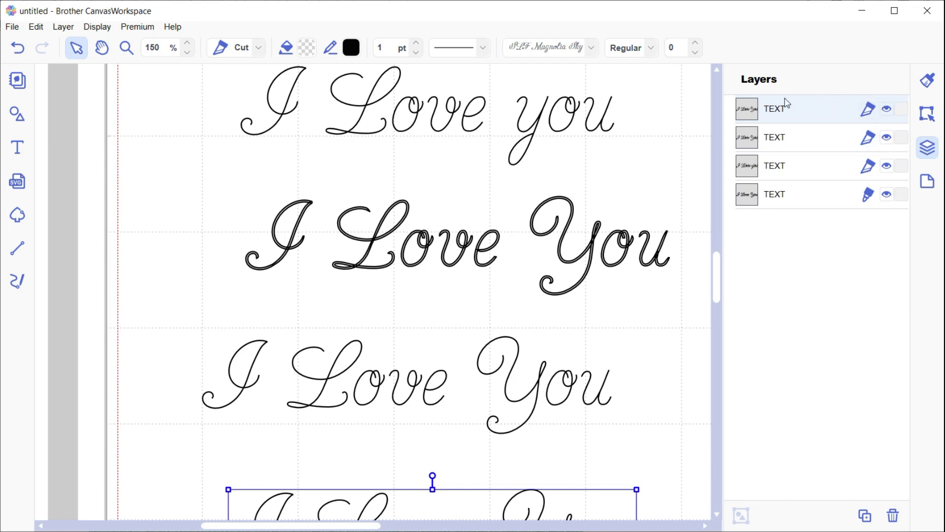
- Switch the first and second TEXT layers from Cut to Draw
click(868, 111)
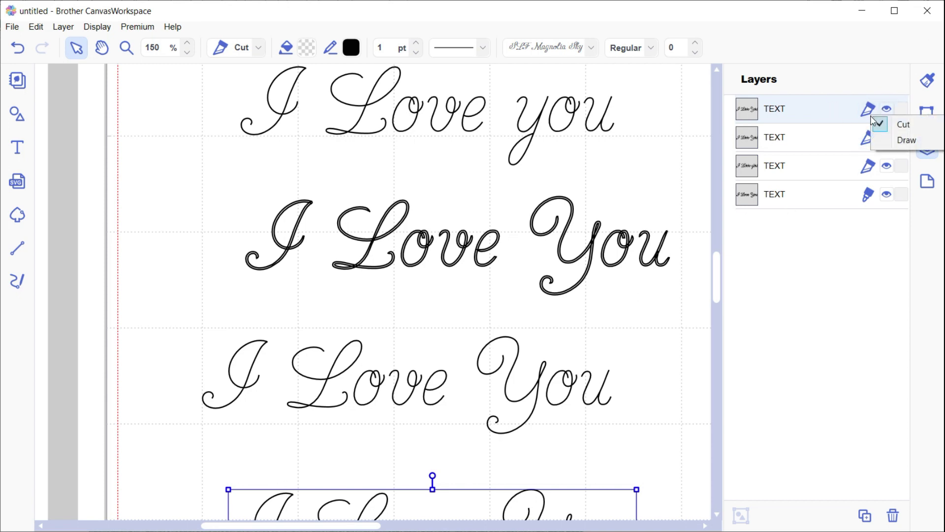
click(902, 140)
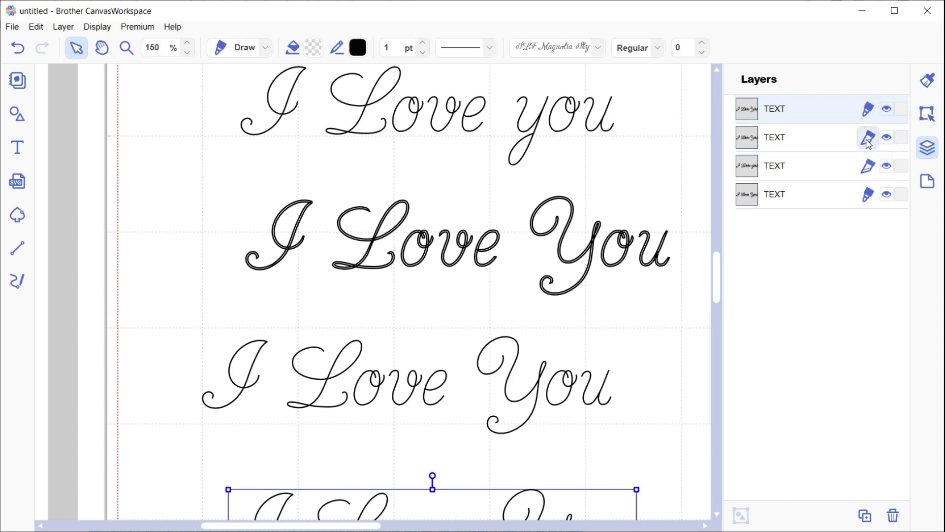
click(868, 143)
click(894, 165)
- Set the third TEXT layer to Draw, then select the bold outlined 'I Love You' line
click(802, 142)
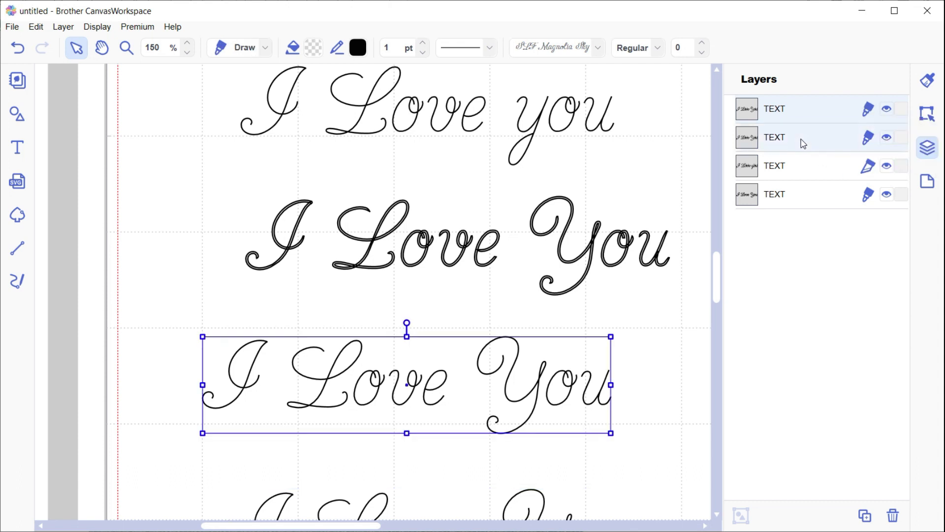
click(804, 169)
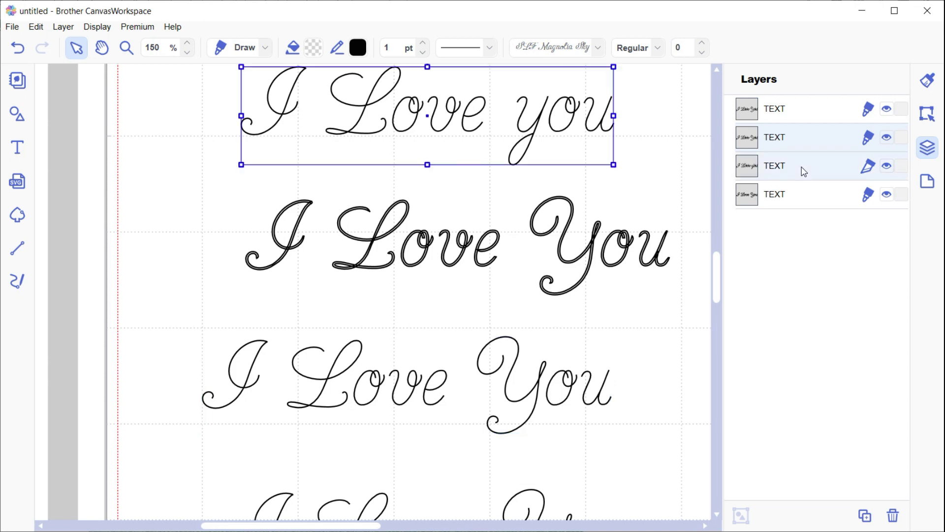
click(868, 169)
click(897, 196)
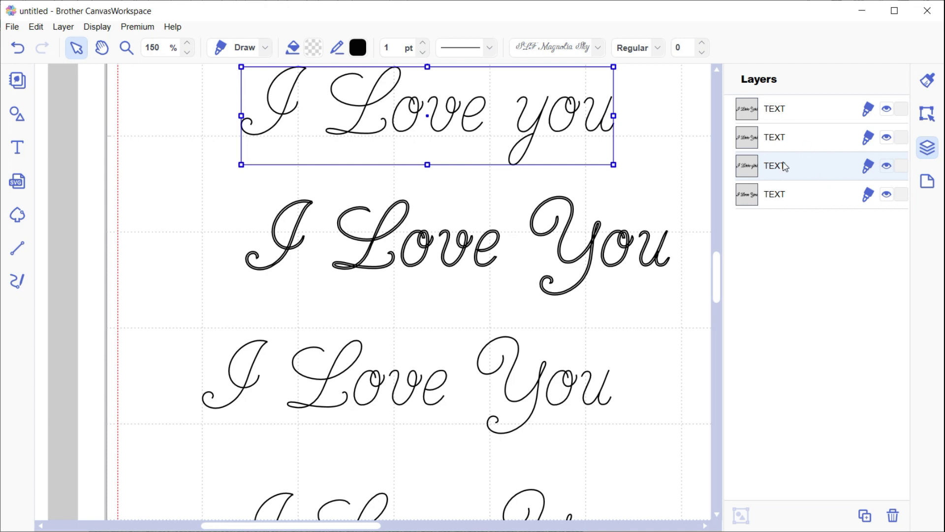
click(657, 292)
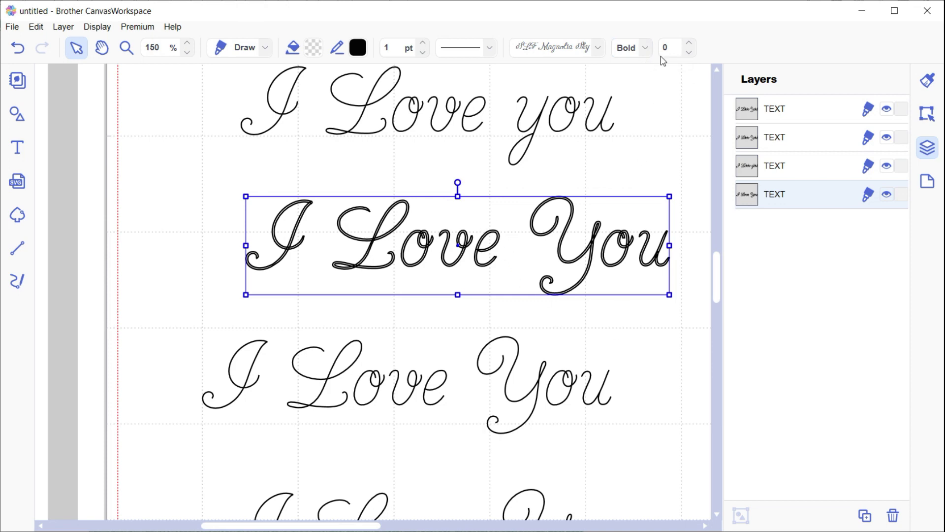
- Change the selected line's text style from Bold to Regular
click(646, 52)
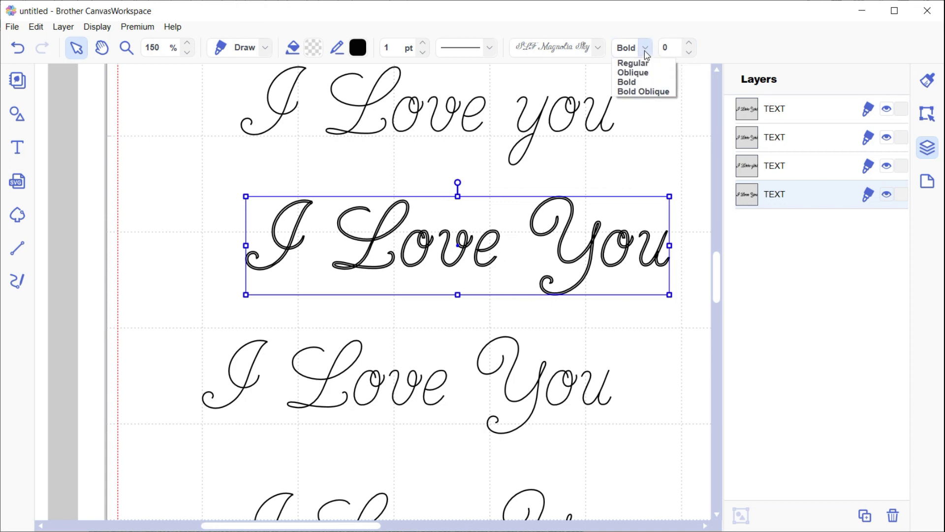
click(633, 63)
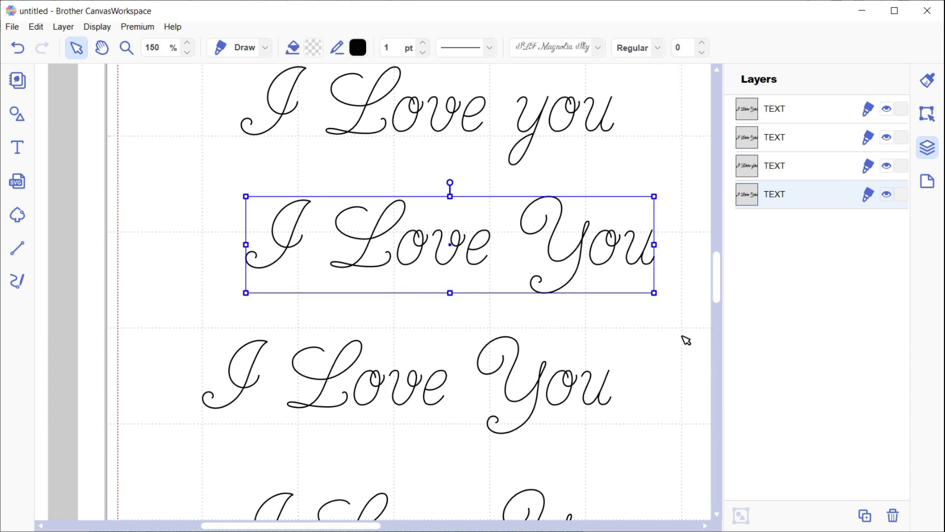